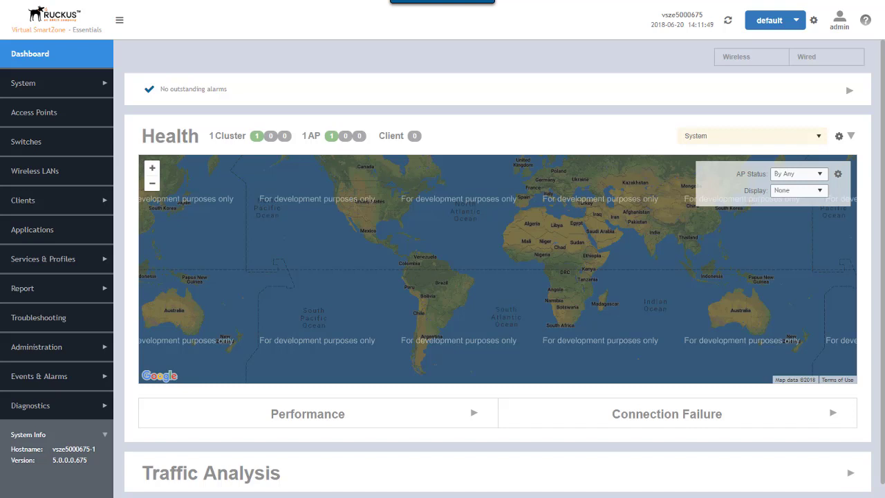
- Open ICX switches and select 7150-1 to view its backup history
click(57, 143)
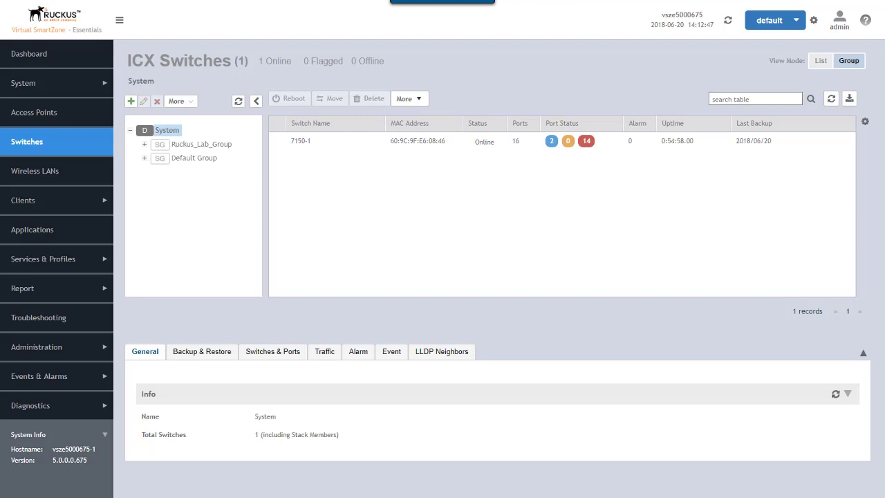
click(444, 144)
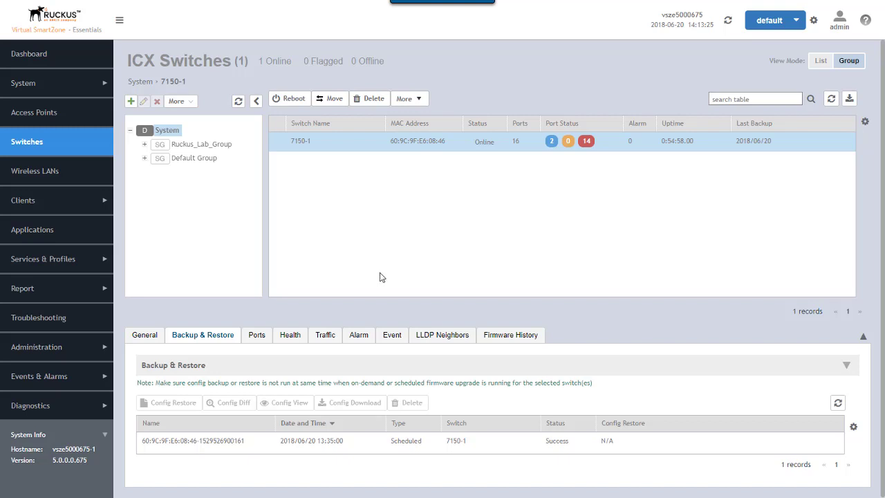
- Run a manual Config Backup of switch 7150-1 and acknowledge the confirmation
click(421, 99)
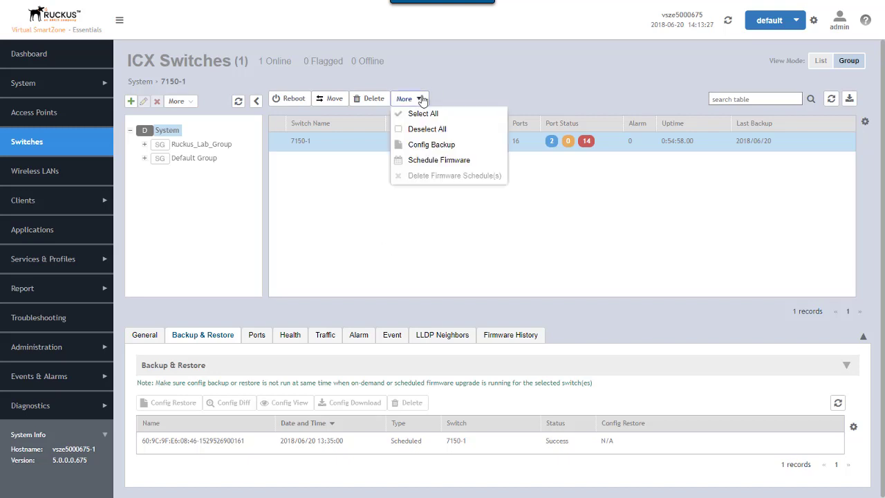
click(437, 148)
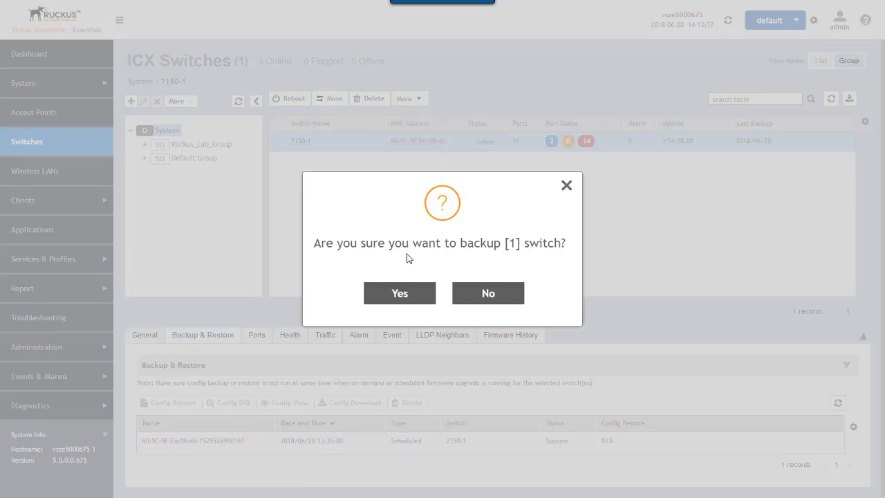
click(399, 294)
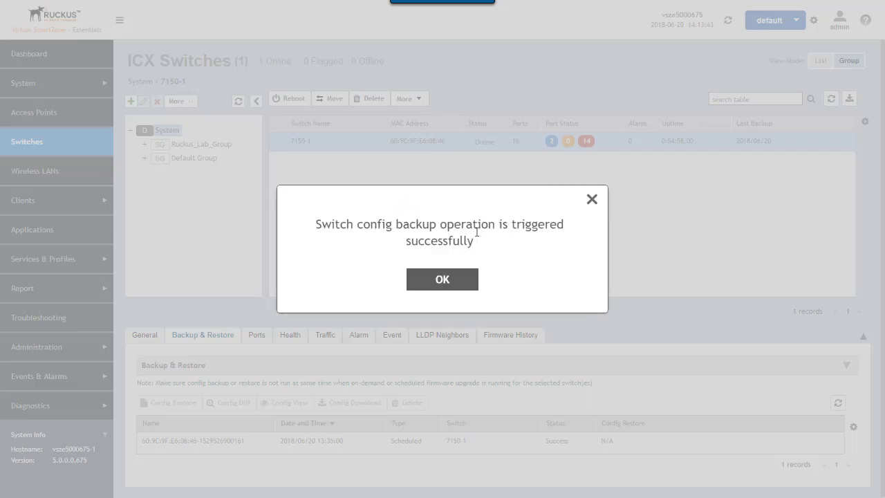
click(441, 279)
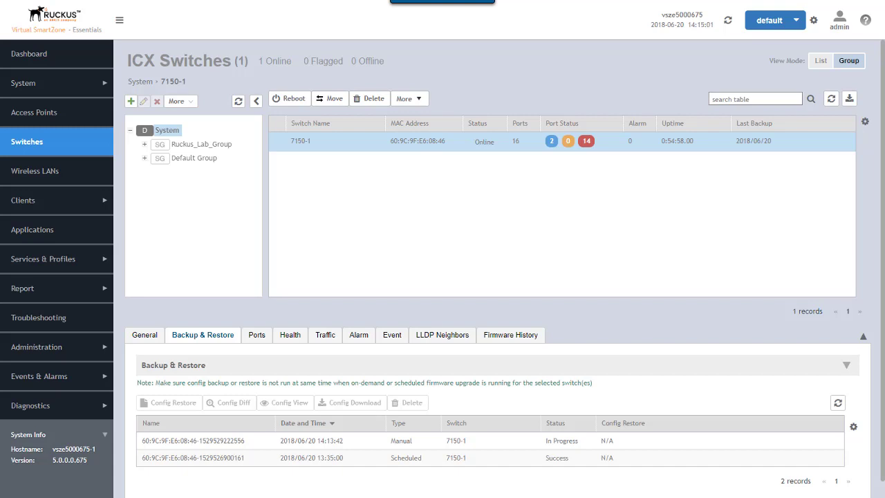
- Refresh the backup list so the 14:13:42 manual backup shows Success; cancel its download
click(838, 403)
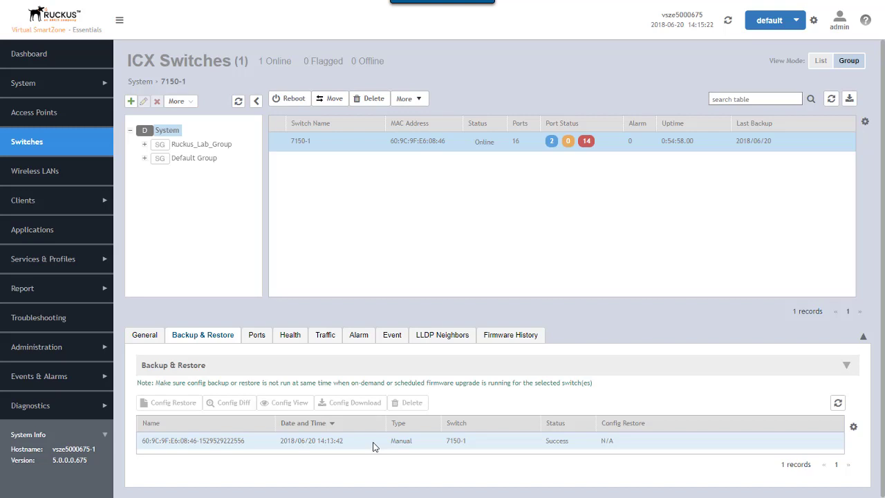
click(373, 446)
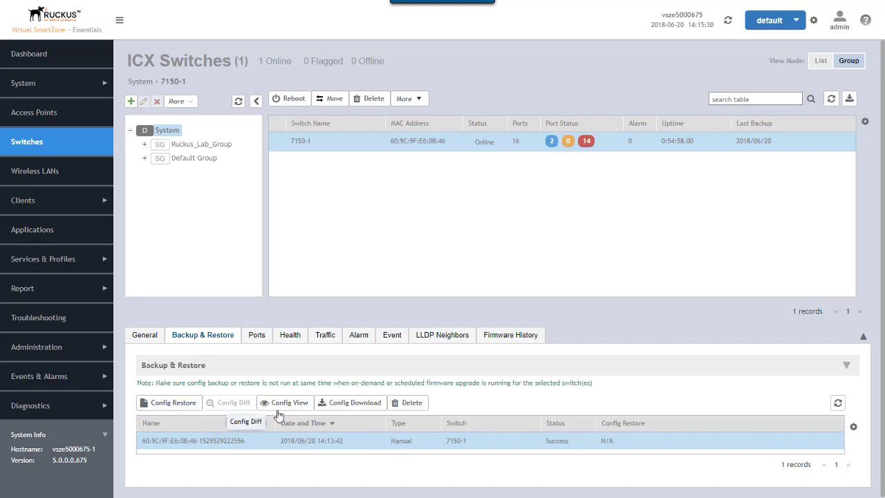
click(344, 409)
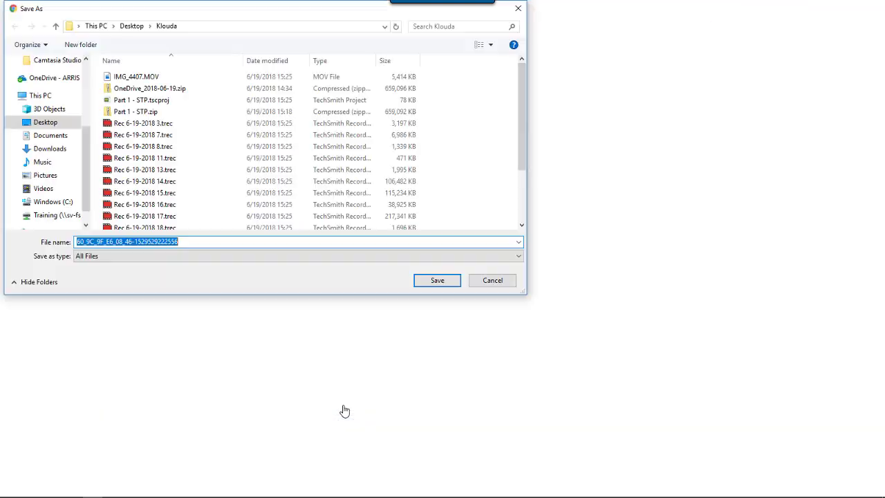
click(519, 8)
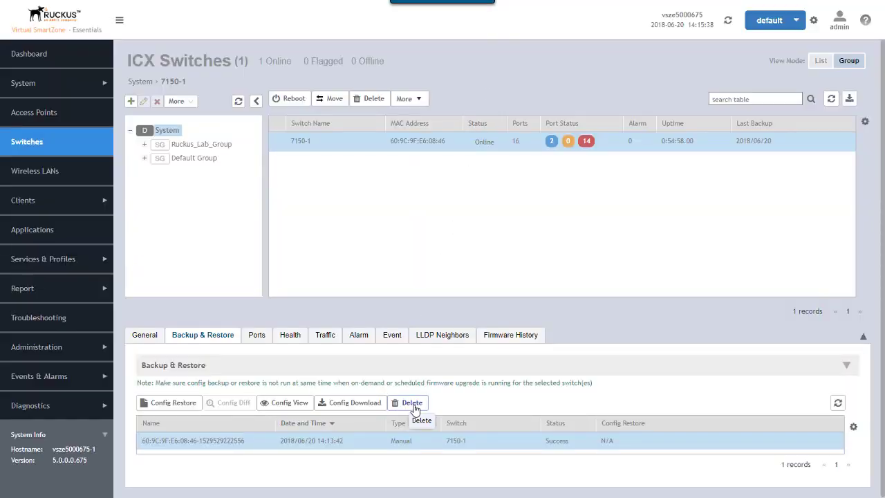
click(285, 406)
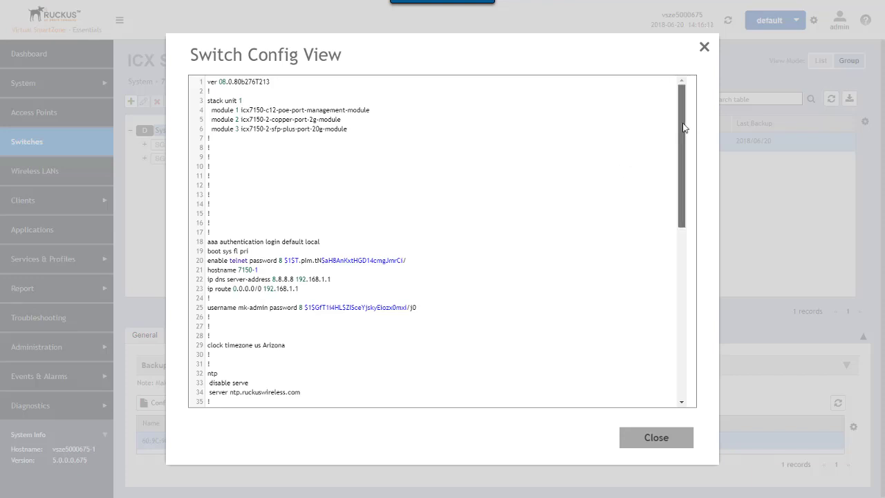
drag(683, 128, 683, 196)
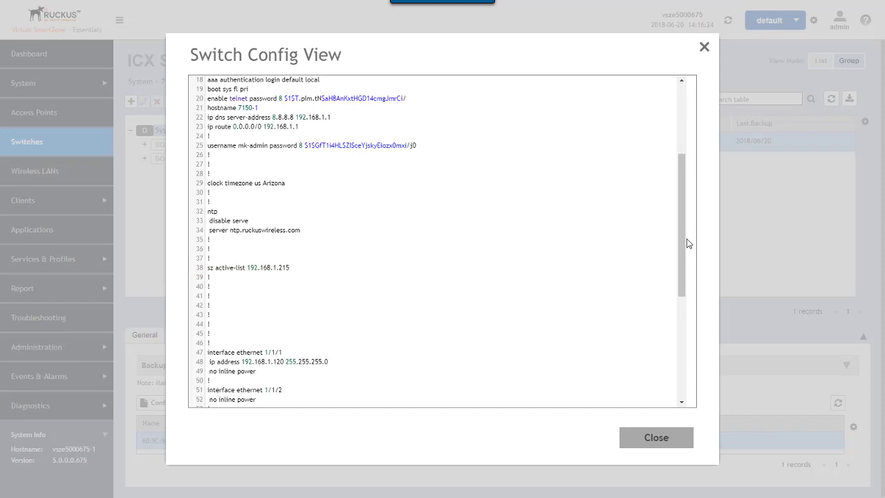
drag(685, 253, 698, 338)
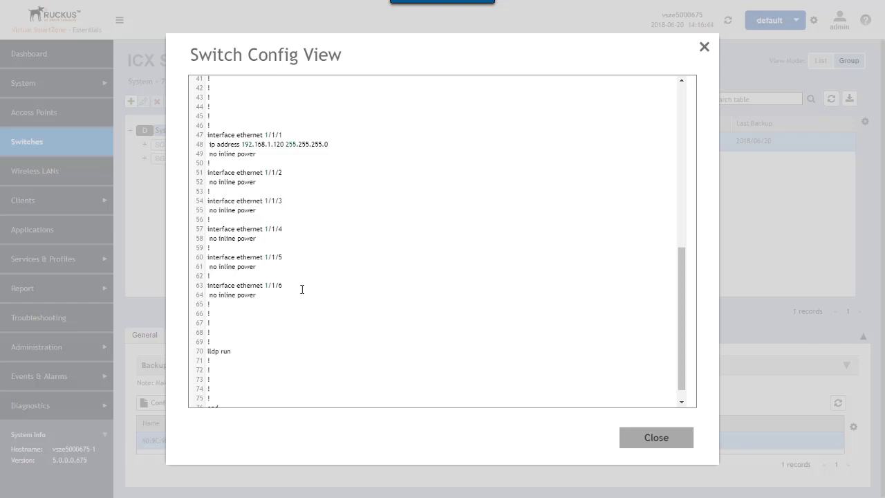
click(668, 443)
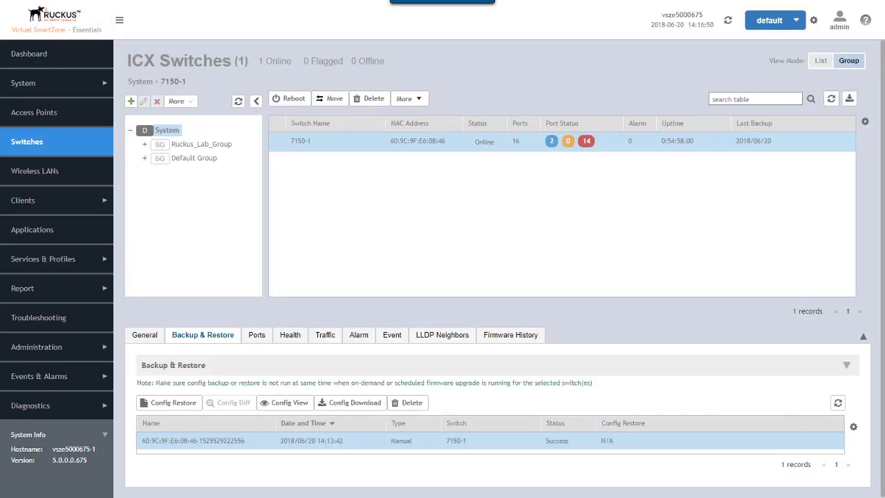
- On the COM3 console, page through the full 'sho run' output of 7150-1
key(alt+Tab)
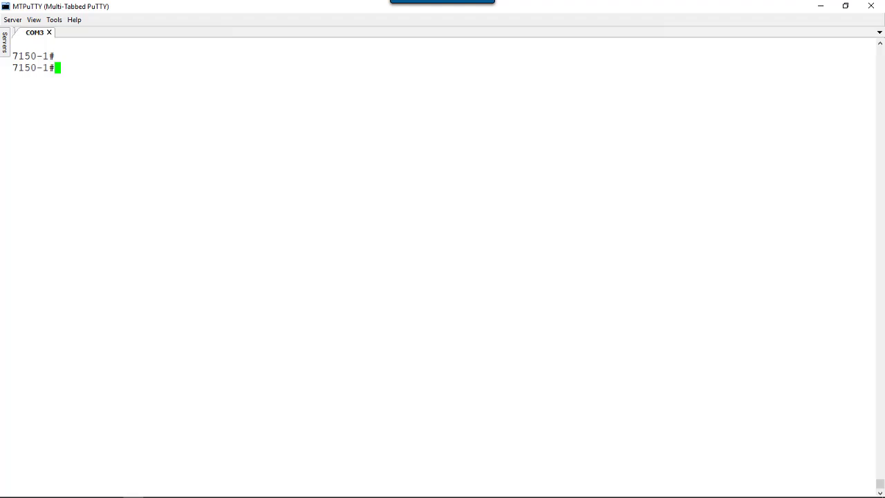
text(sho run)
key(Return)
key(space)
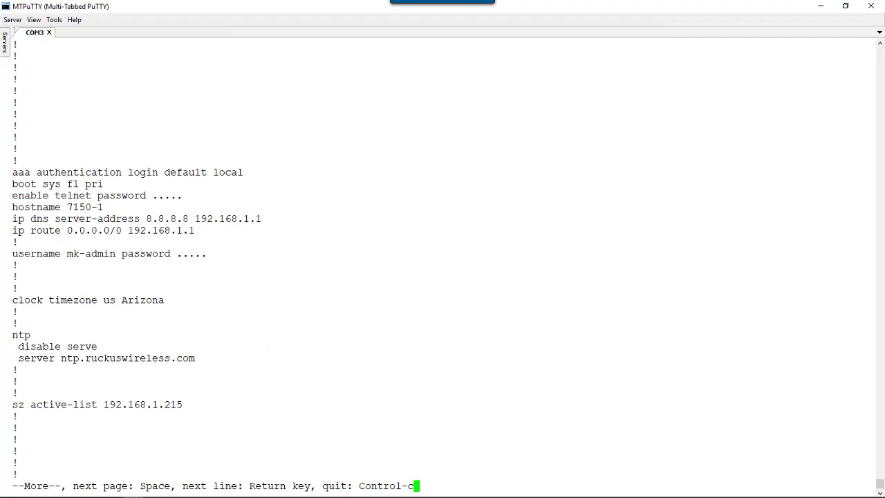
key(space)
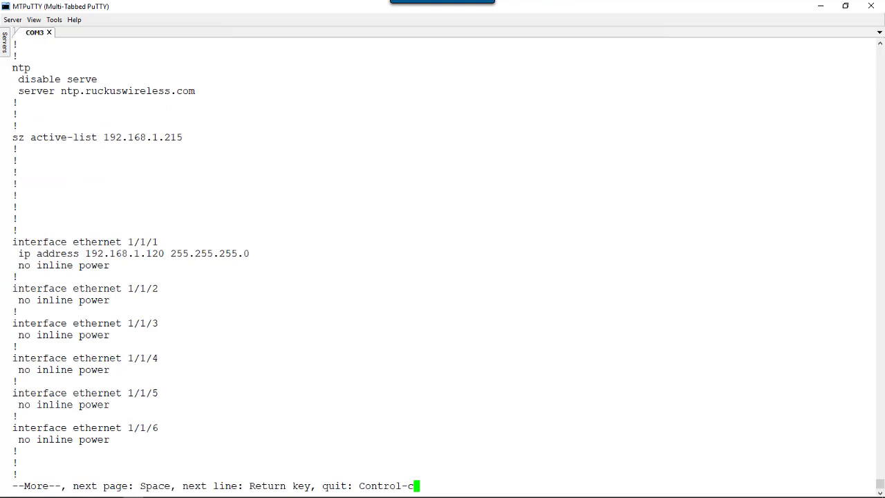
key(space)
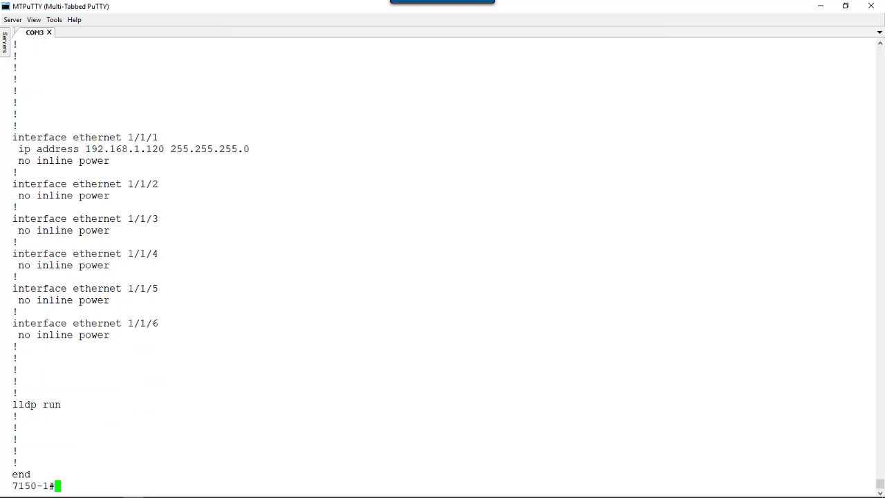
- In configuration mode, disable interfaces ethernet 1/1/2 to 1/1/6
text(conf t)
key(Return)
text(int e)
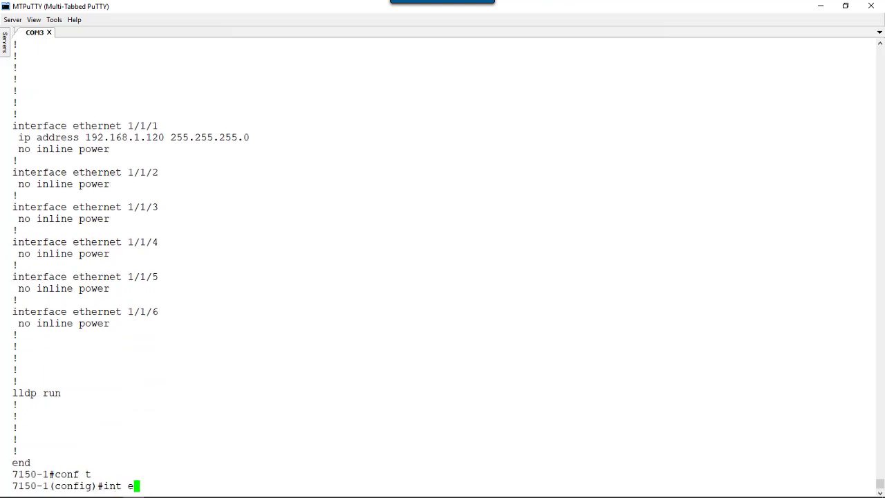
text(1/1/2 to 1/1/6)
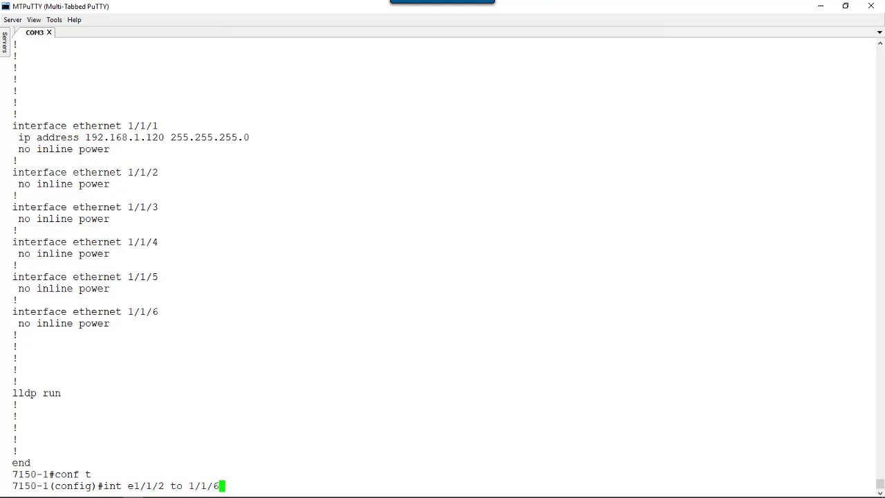
key(Return)
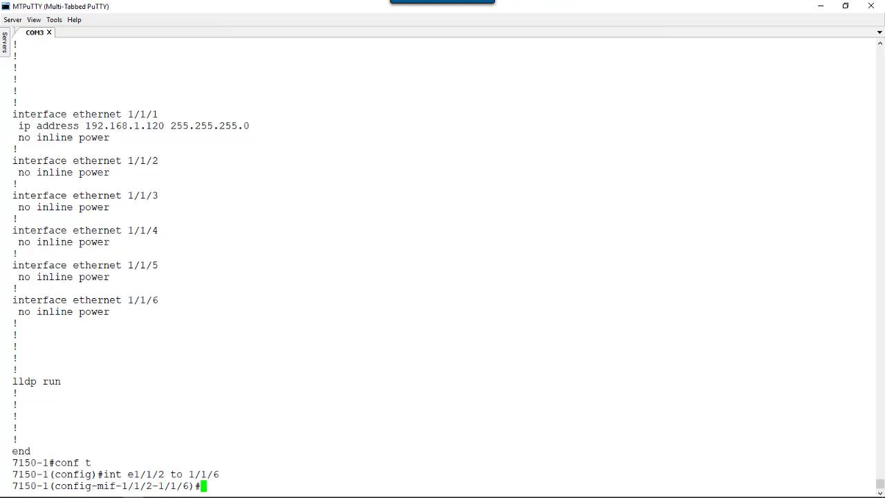
text(disa)
key(Return)
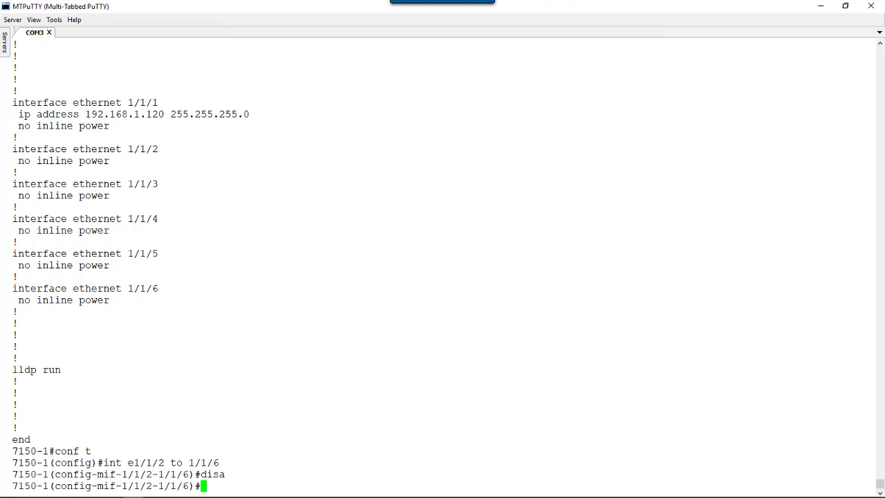
- Page through 'sh run' to check the disabled ports in the running configuration
text(sh ru)
text(n)
key(Return)
key(space)
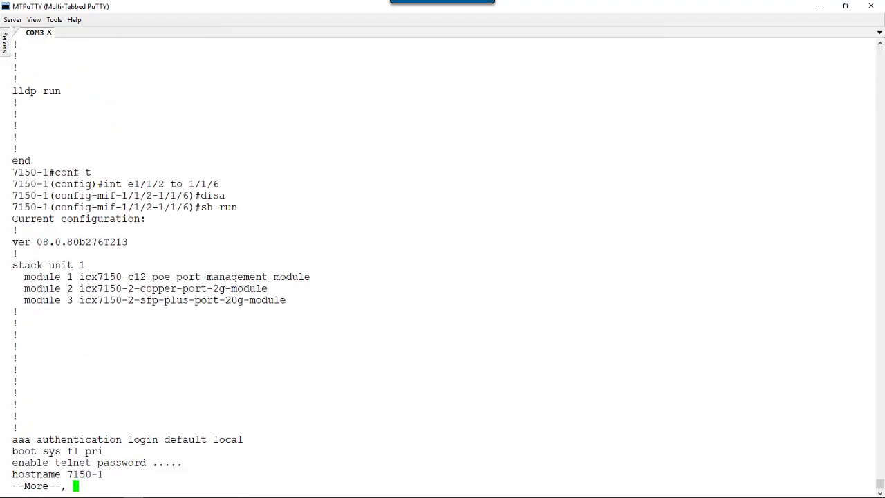
key(space)
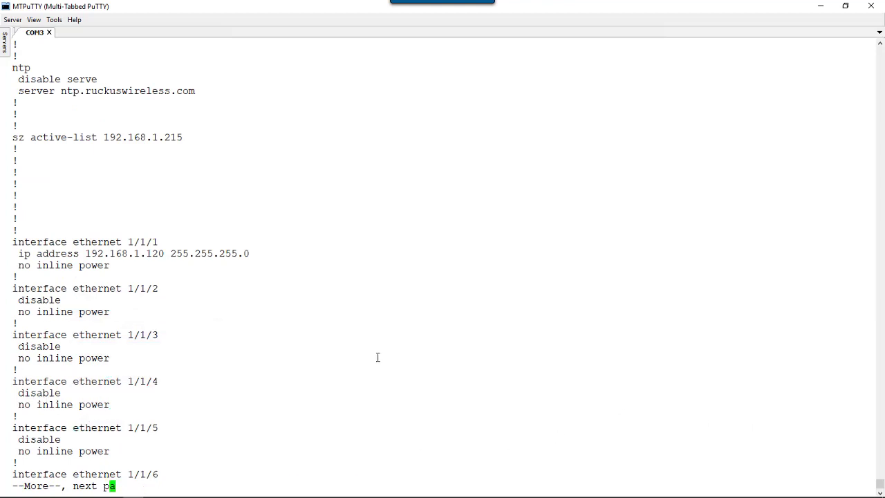
key(space)
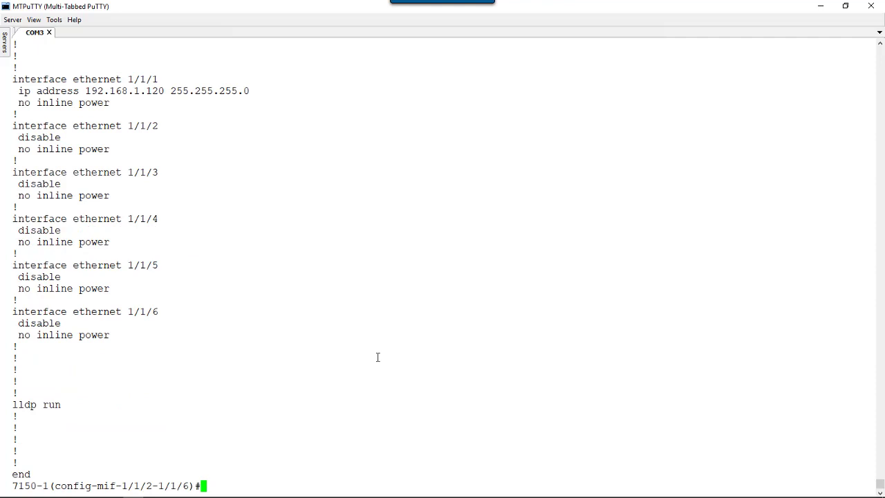
- Exit interface mode and page through the saved configuration with 'sho confi'
text(exit)
key(Return)
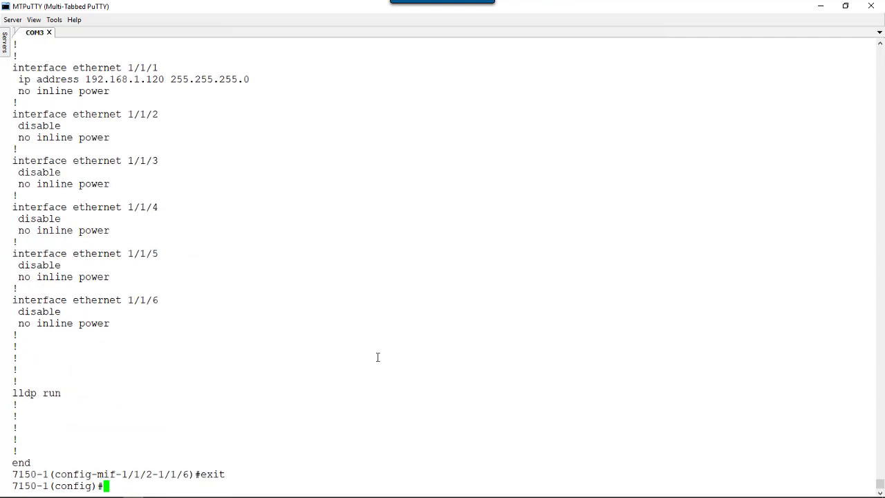
text(sho confi)
key(Return)
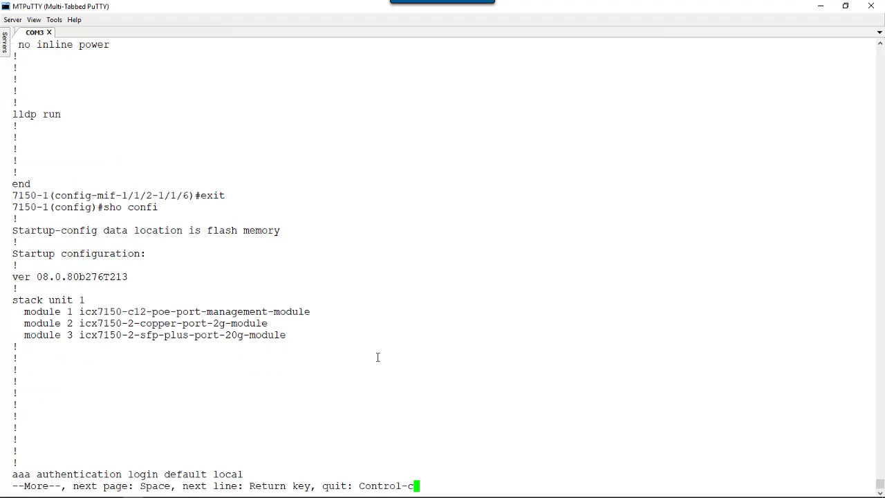
key(space)
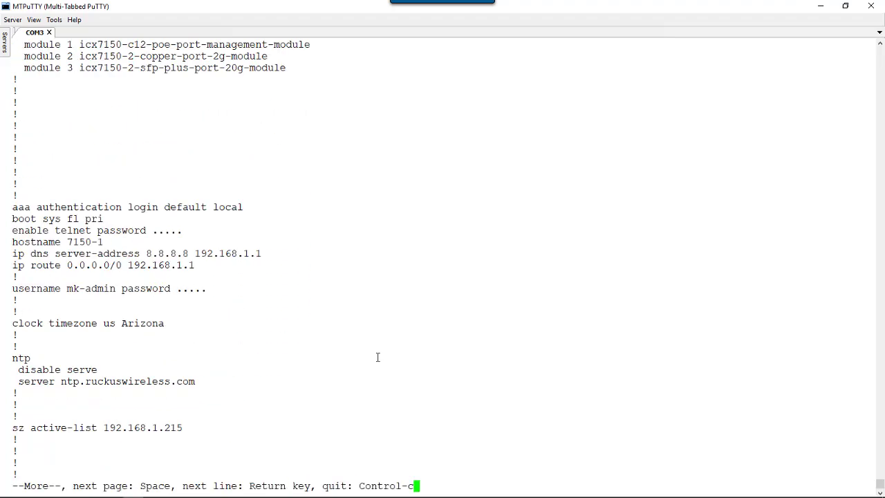
key(space)
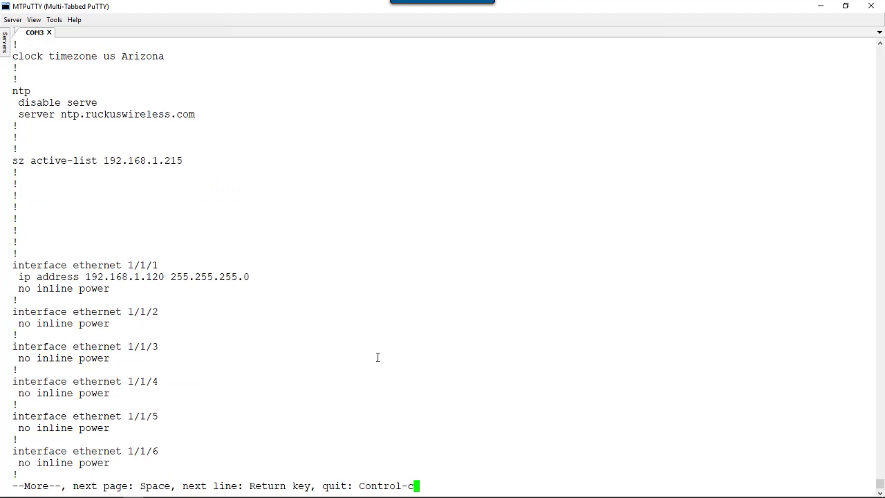
key(space)
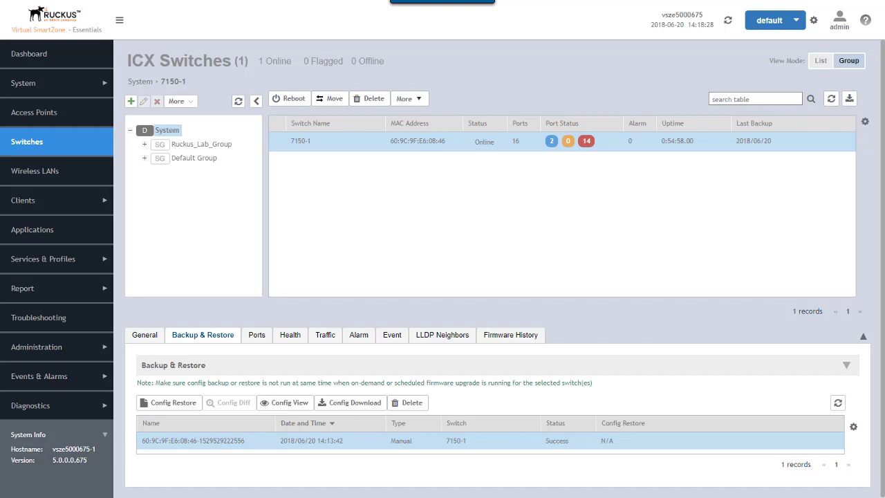
- Run a second manual Config Backup of 7150-1 and acknowledge the confirmation
click(422, 100)
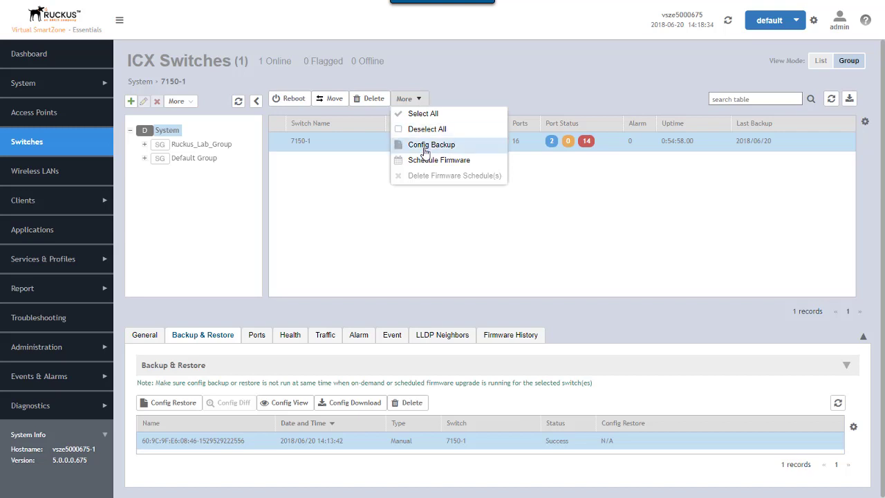
click(425, 148)
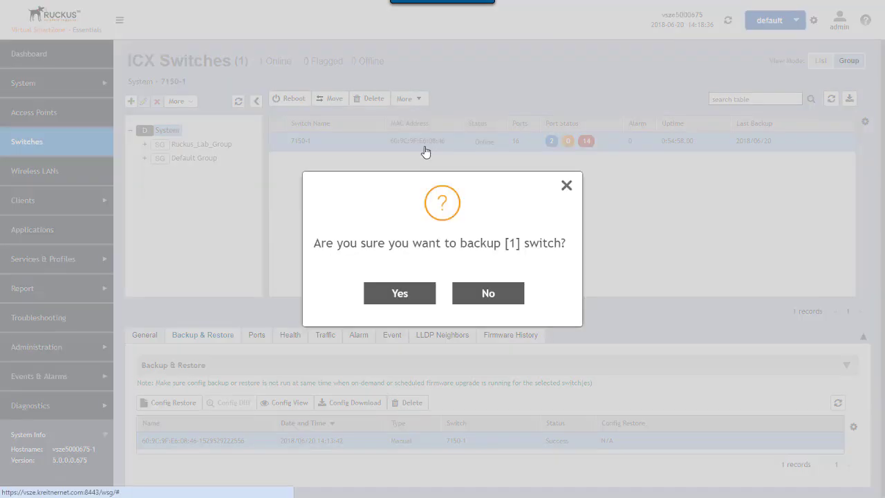
click(404, 297)
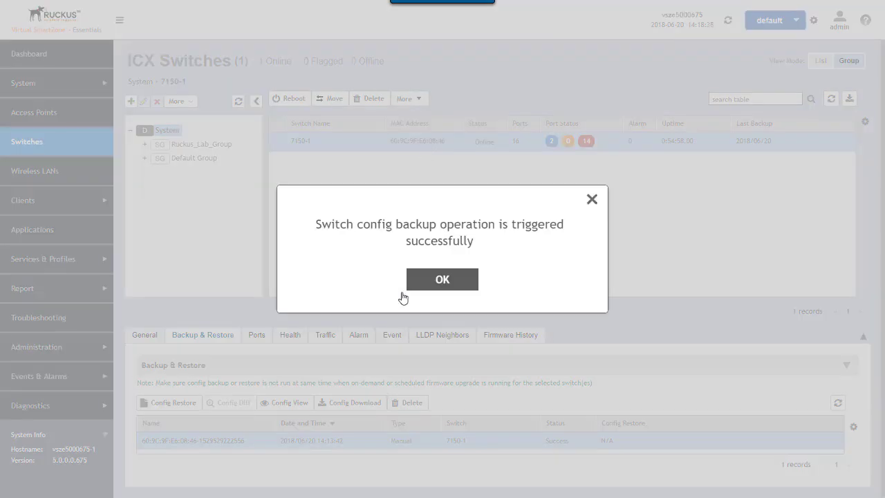
click(442, 279)
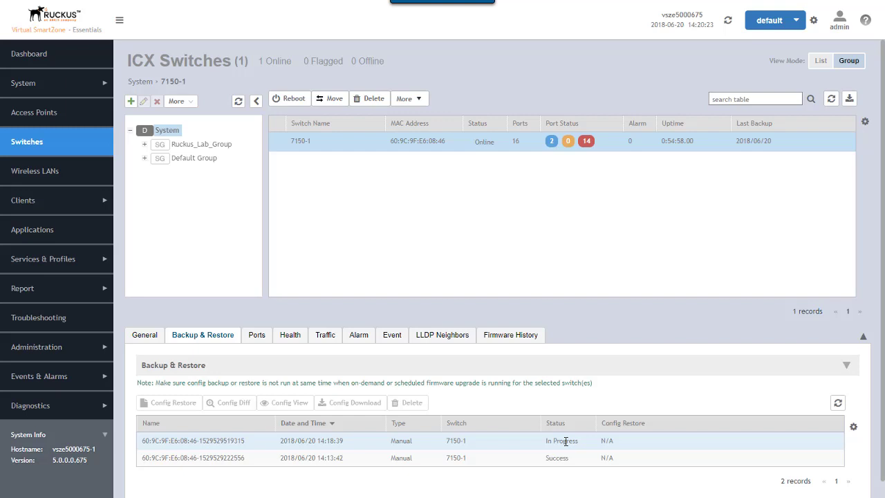
- Refresh the backup list and select the 14:18:39 backup, now marked Success
click(838, 402)
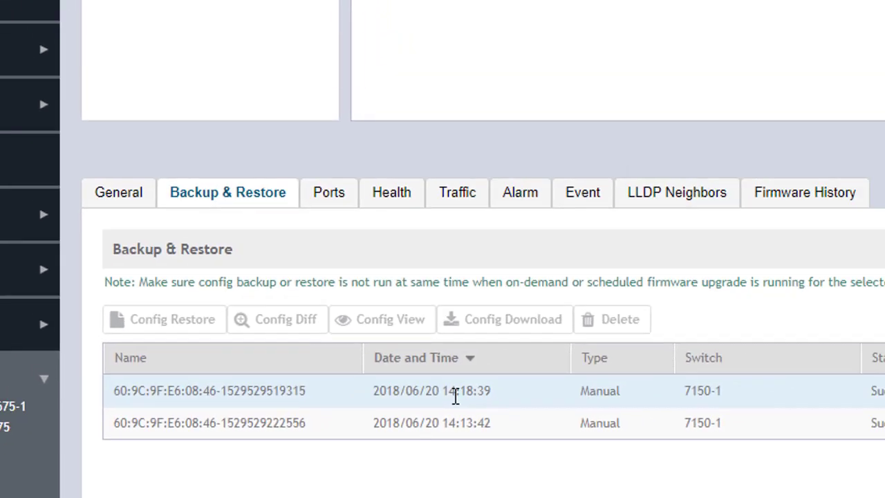
click(455, 396)
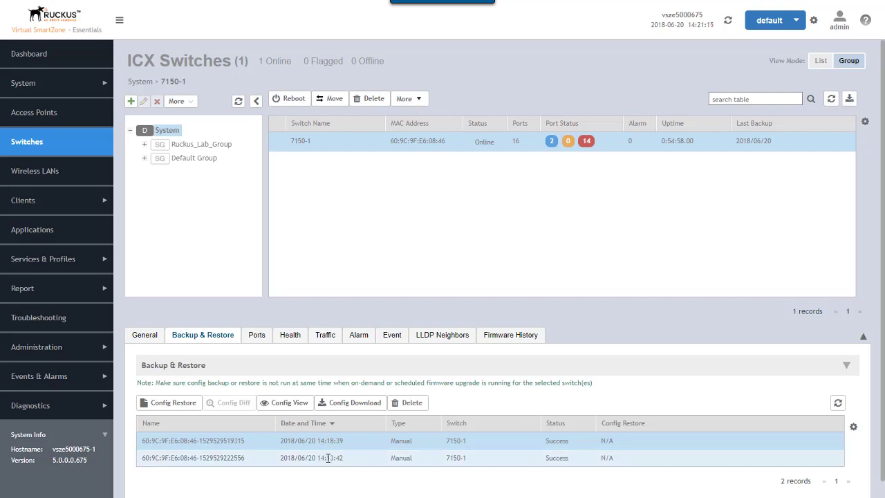
- Config Diff the 14:13:42 and 14:18:39 backups to see the disabled interface lines
ctrl+click(327, 458)
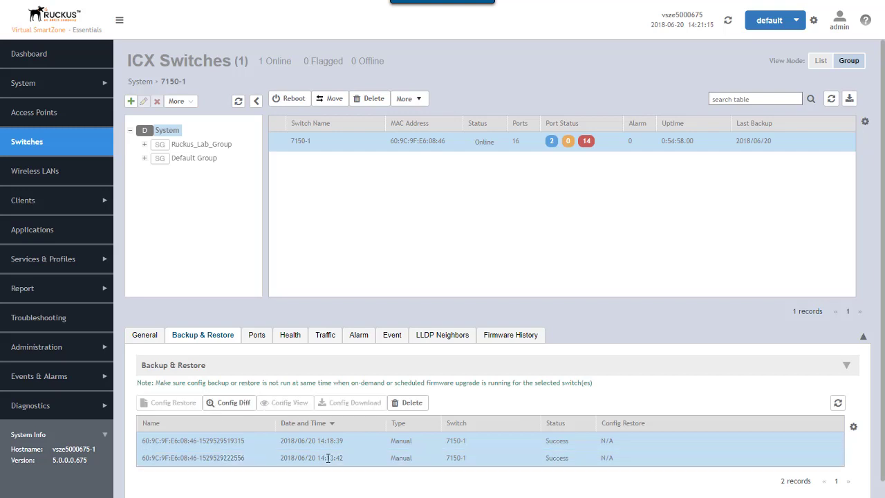
click(234, 403)
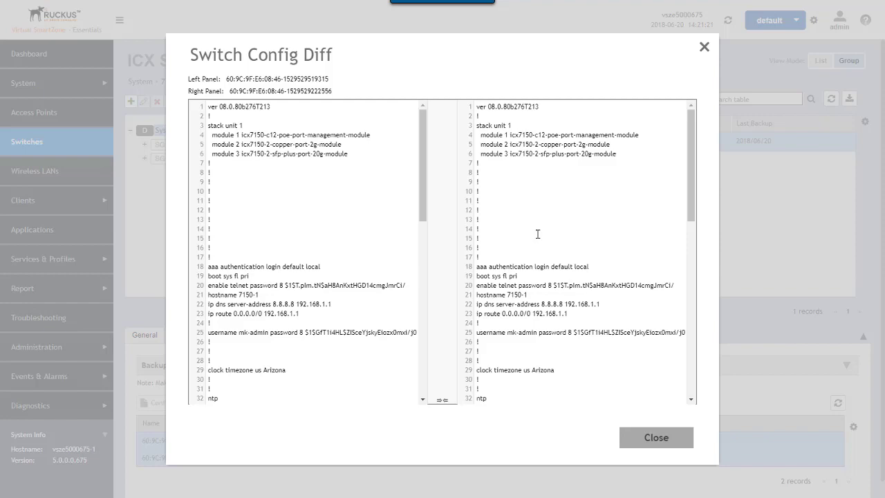
drag(690, 166, 695, 283)
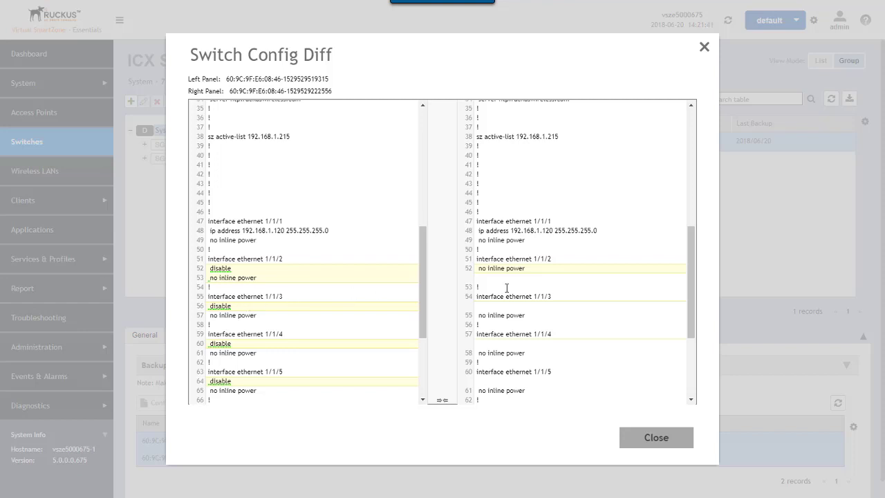
click(665, 436)
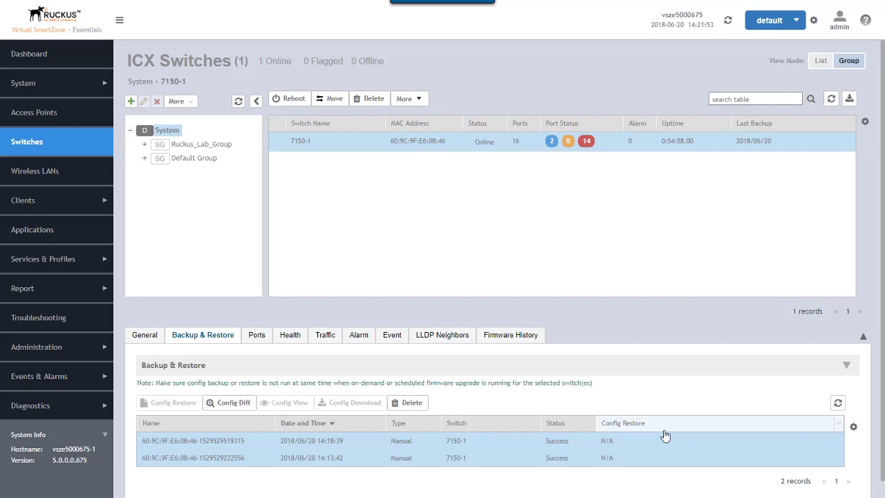
- Select only the 14:13:42 backup and confirm Config Restore onto 7150-1
click(332, 457)
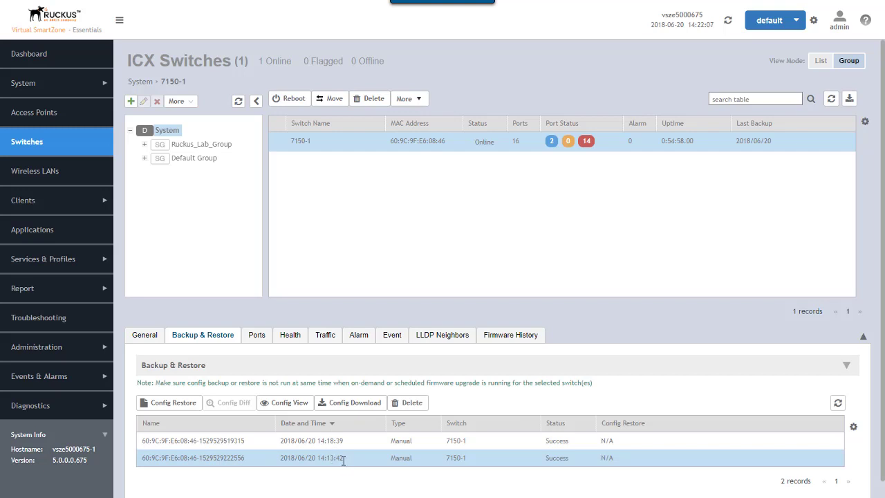
drag(343, 460, 282, 458)
click(165, 406)
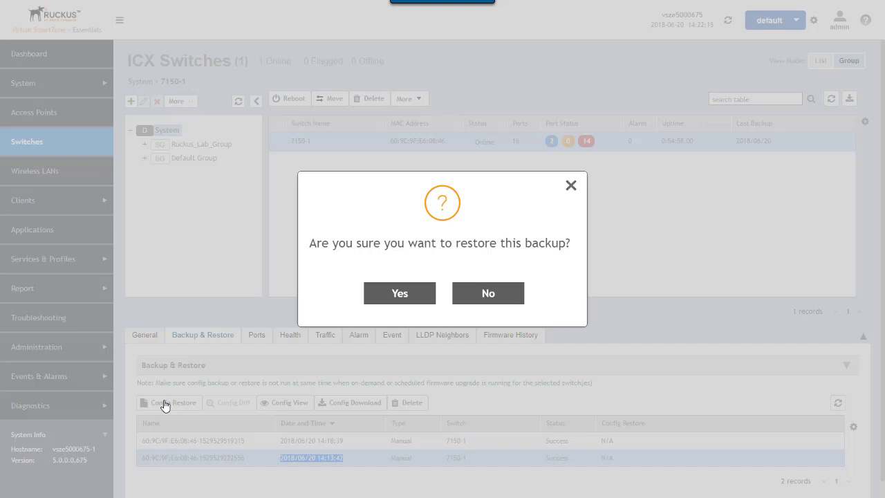
click(400, 295)
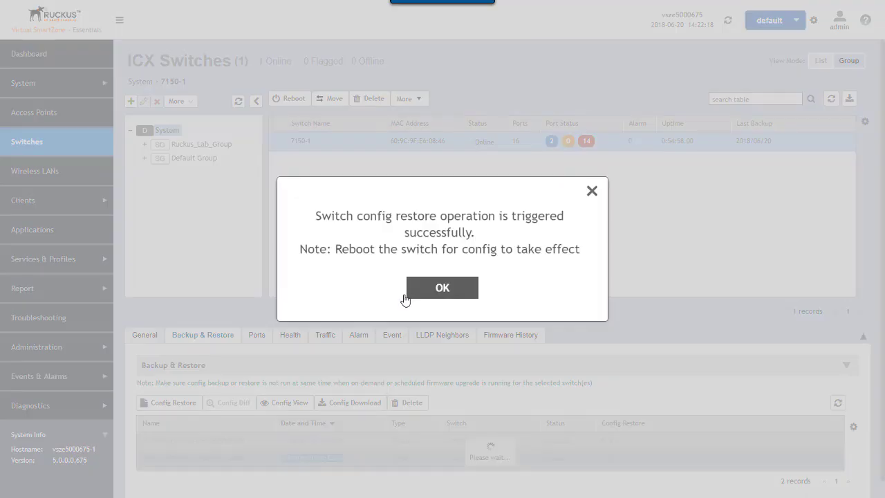
- Acknowledge the restore notice and reboot switch 7150-1, confirming the restart
click(443, 289)
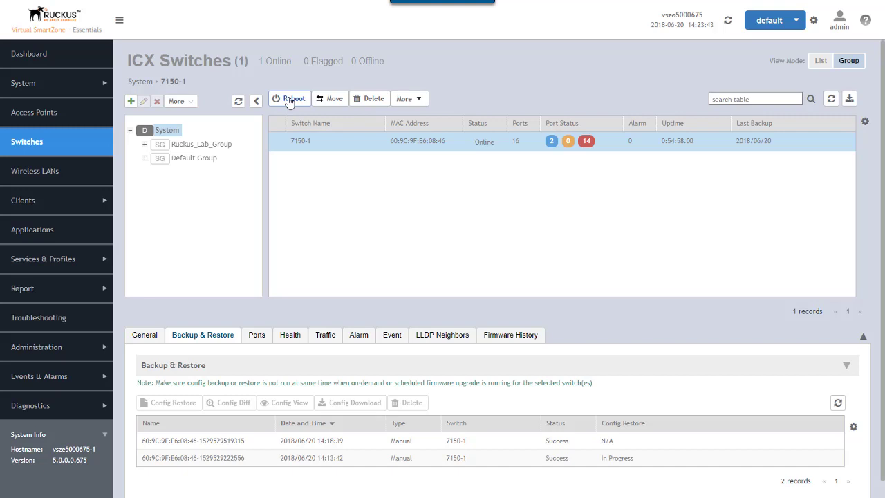
click(290, 100)
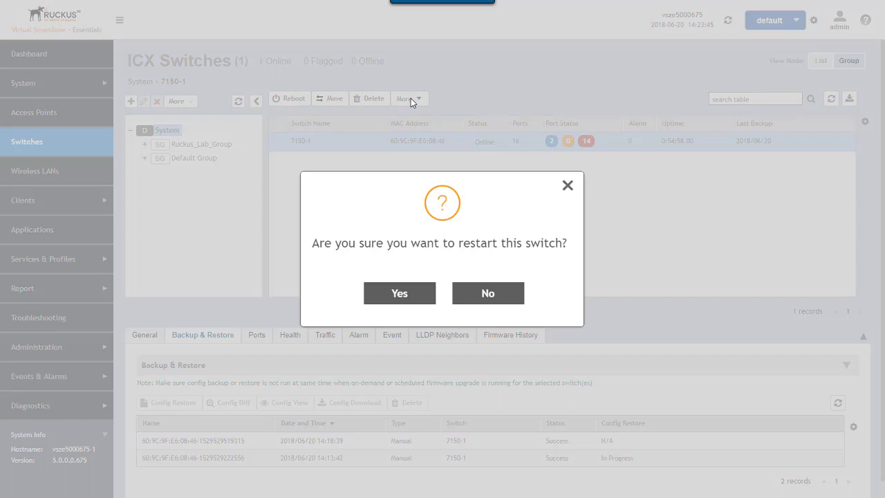
click(408, 293)
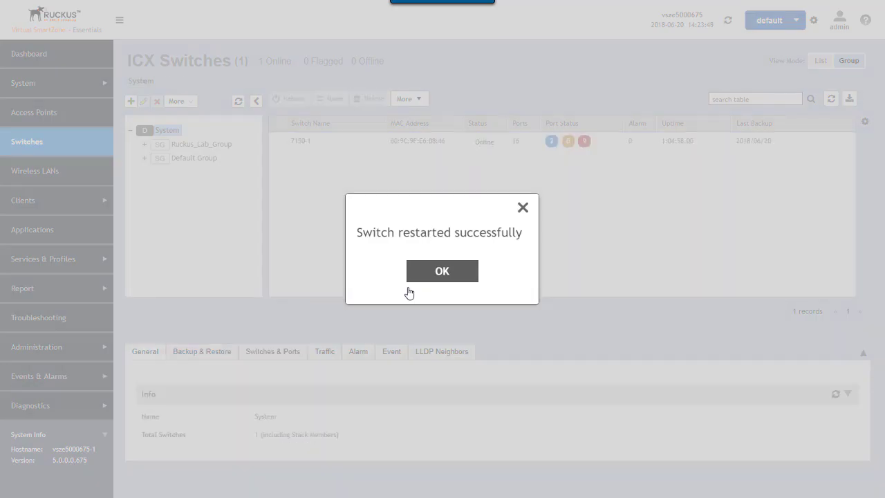
click(444, 276)
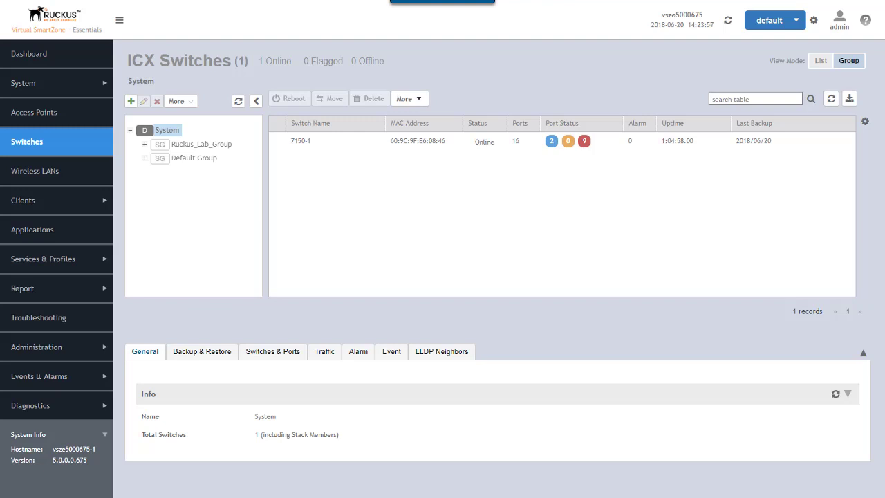
- In the switch console, enter privileged mode with en and print the running configuration with sh run
key(alt+Tab)
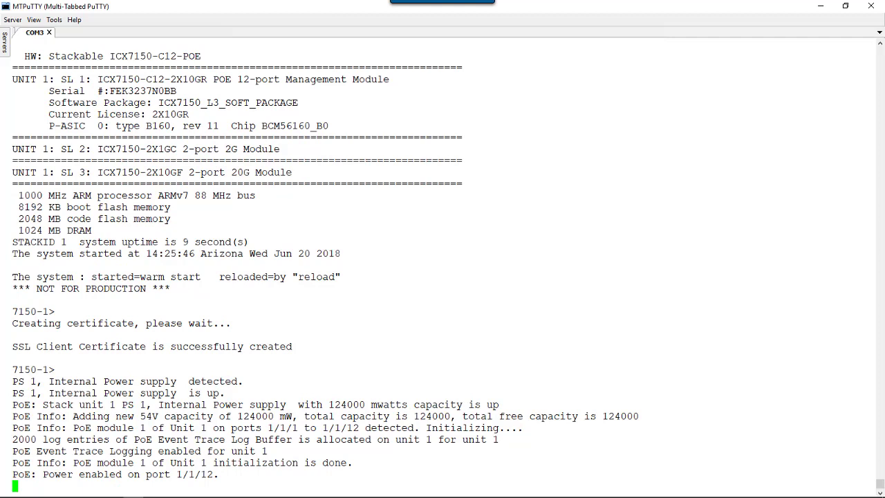
key(Return)
key(Return)
key(Return)
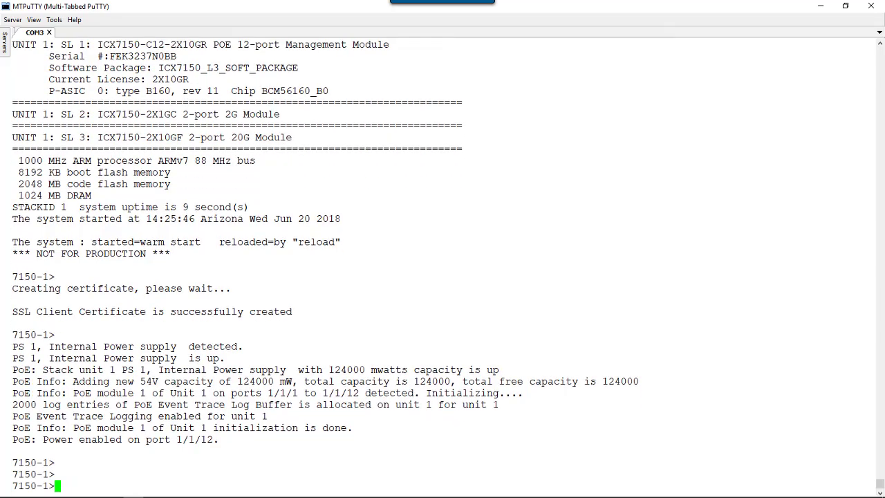
text(en)
key(Return)
key(Return)
key(Return)
key(Return)
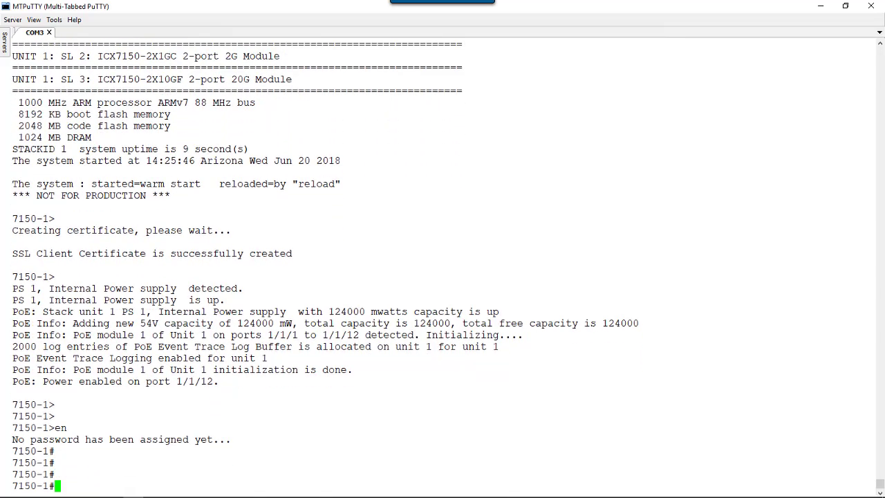
text(sh run)
key(Return)
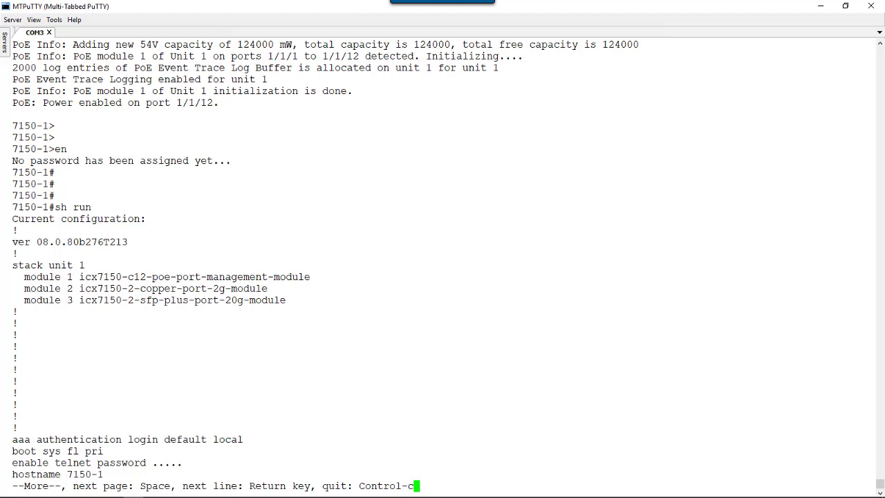
- Page down to the interface section and highlight the 1/1/2–1/1/6 entries, confirming none are disabled
key(space)
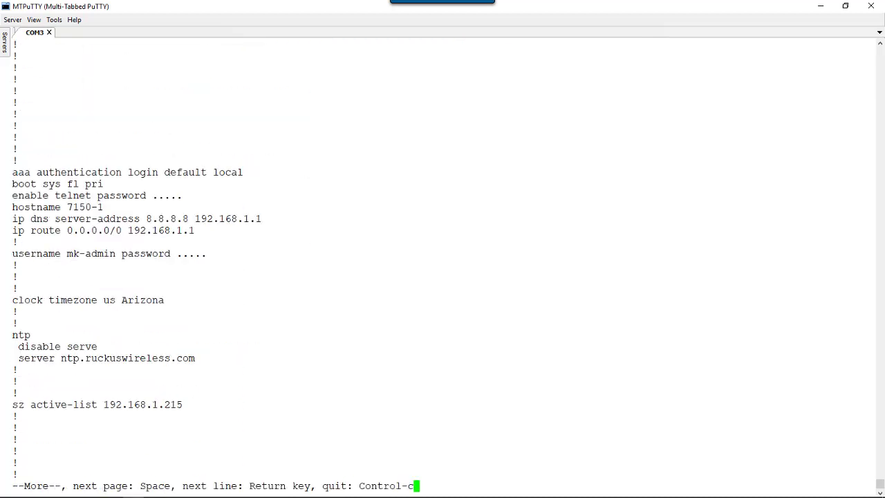
key(space)
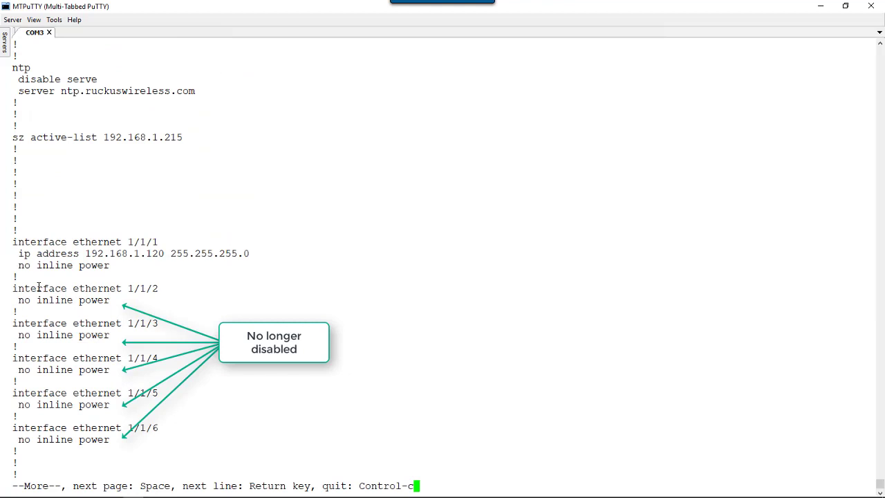
mouse_move(14, 288)
mouse_down()
mouse_move(157, 328)
mouse_move(228, 420)
mouse_move(236, 445)
mouse_up()
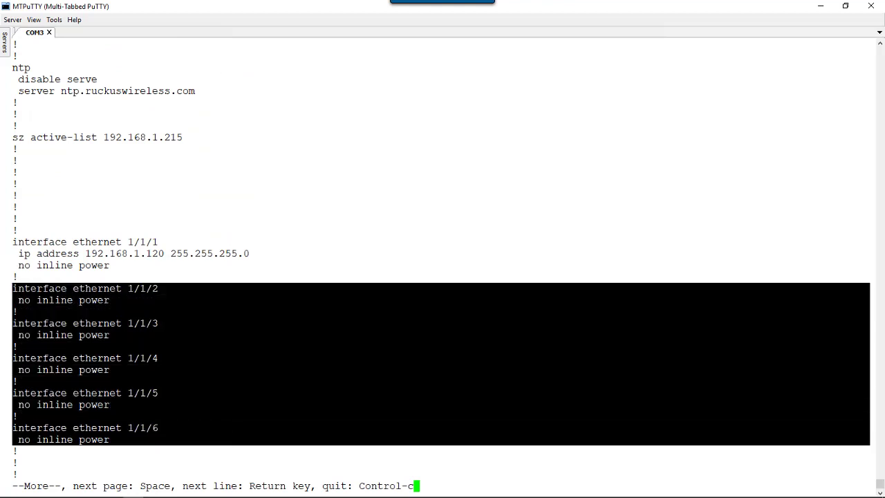
click(667, 255)
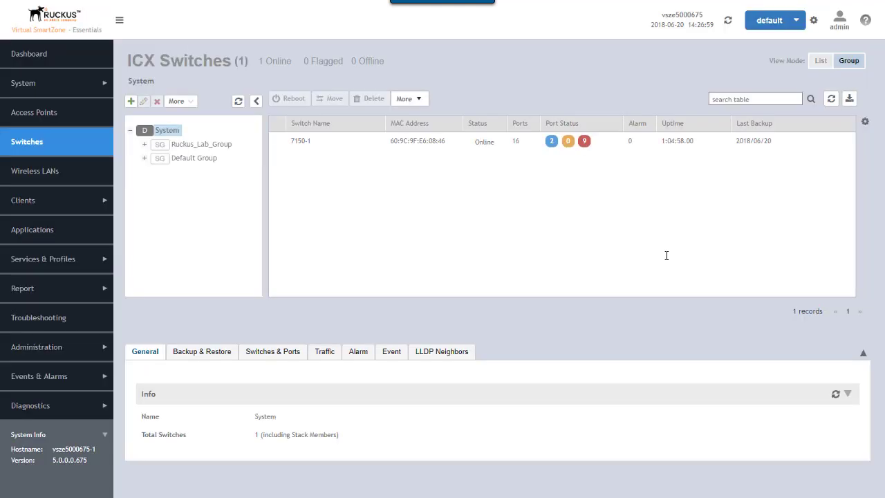
- Open the 7150-1 switch's details to view its backup list with the restored backup
click(442, 141)
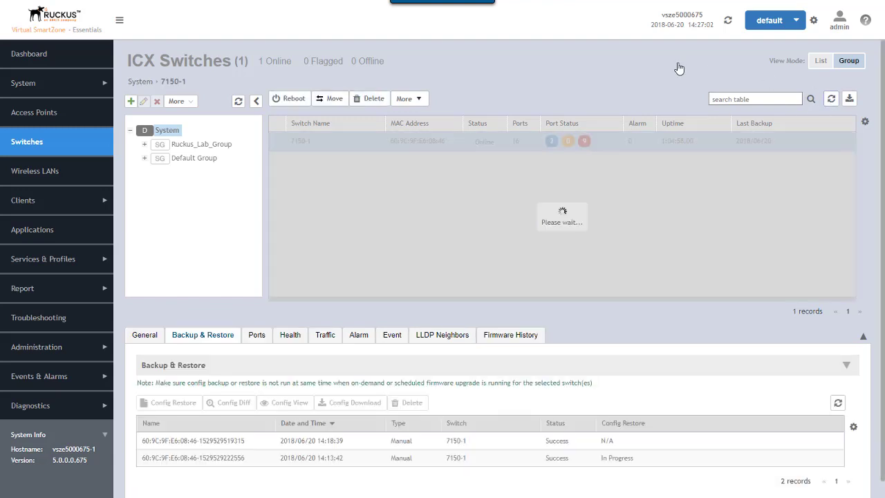